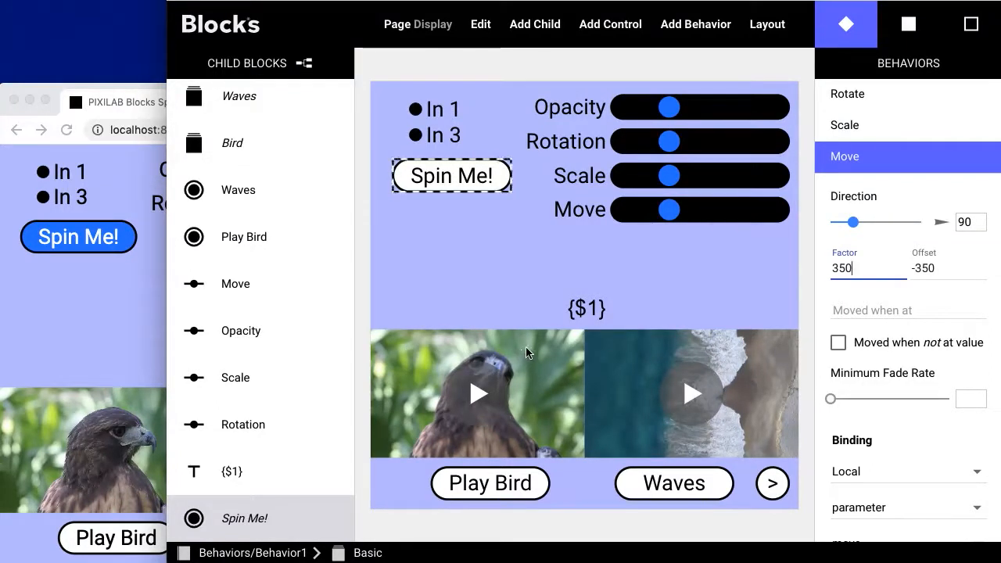
Switch to the PIXILAB Blocks Spot browser window and test the Play Bird and Waves buttons alternately
{"action": "left_click", "coordinate": [143, 95]}
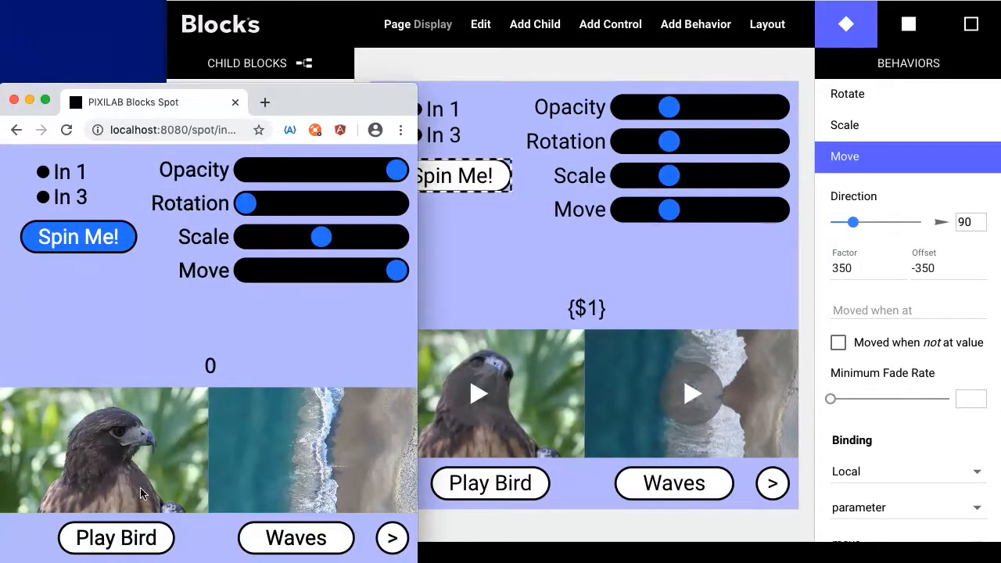
{"action": "left_click", "coordinate": [137, 545]}
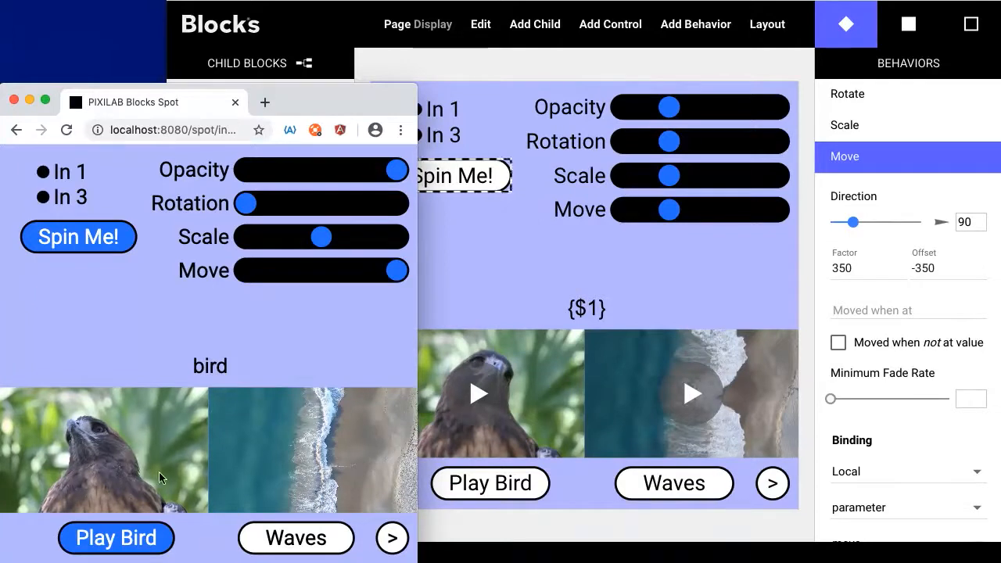
{"action": "left_click", "coordinate": [317, 539]}
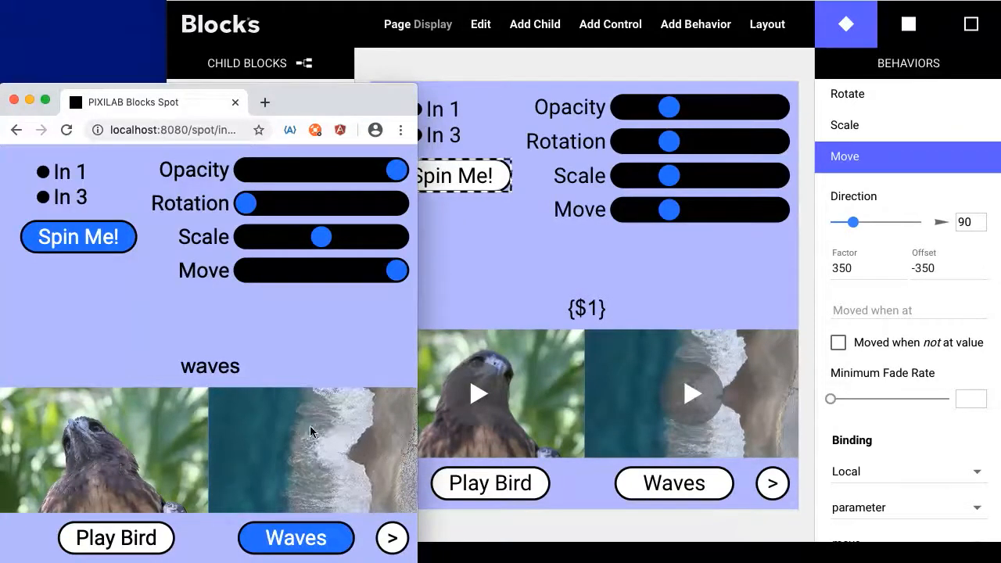
{"action": "left_click", "coordinate": [121, 547]}
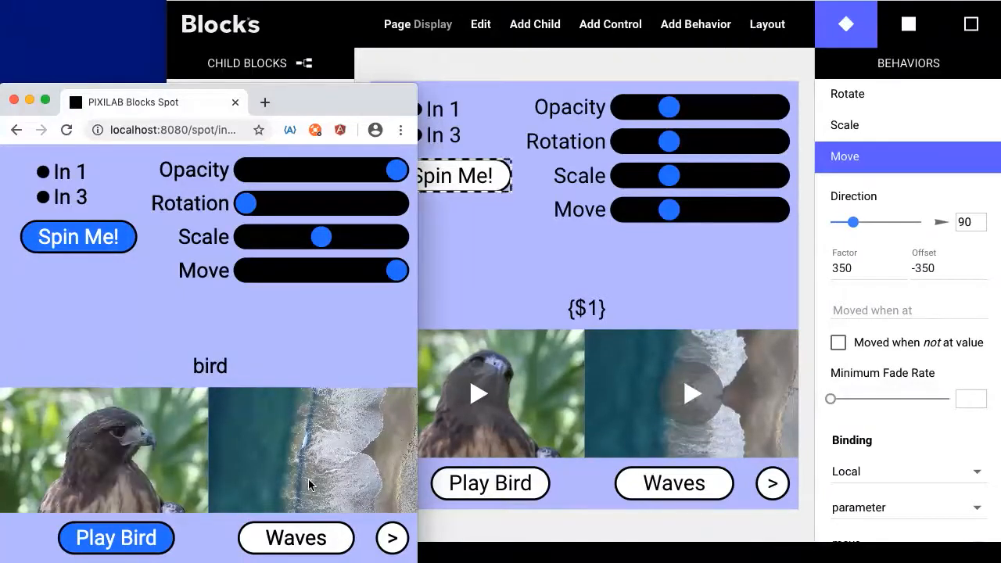
{"action": "left_click", "coordinate": [315, 544]}
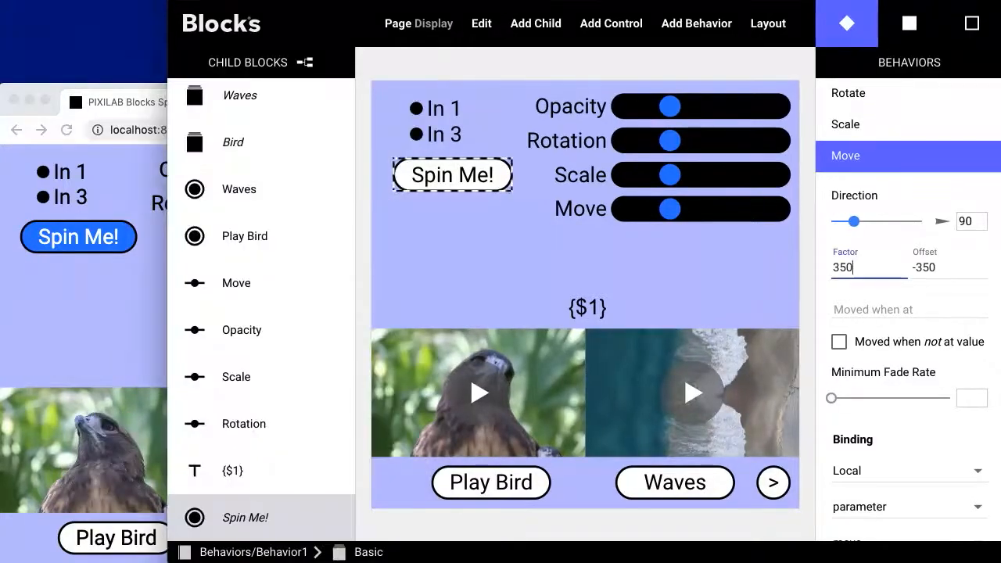
Return to the Blocks editor and examine the Play Bird button's property binding, Text String and Alternative settings
{"action": "left_click", "coordinate": [523, 485]}
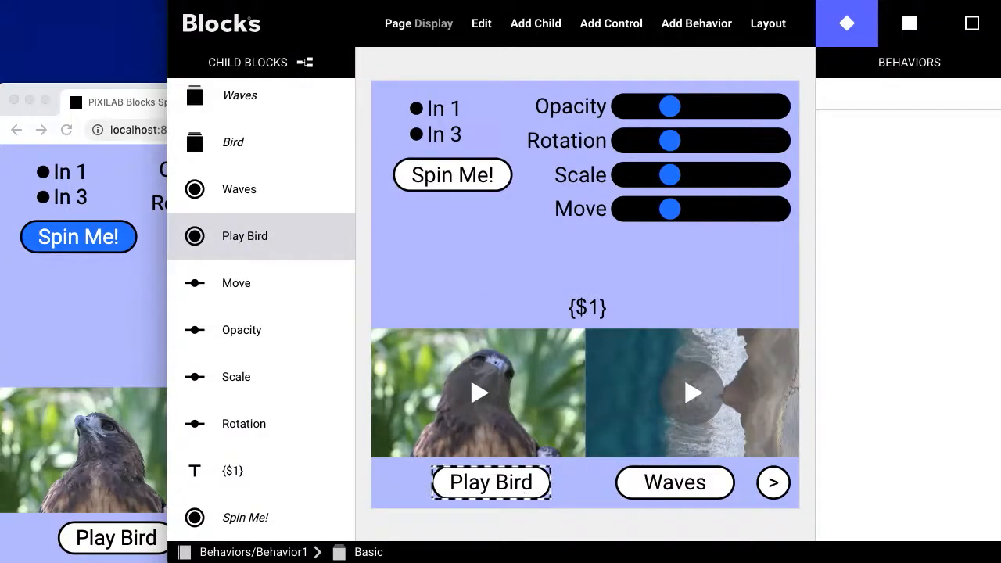
{"action": "left_click", "coordinate": [908, 26]}
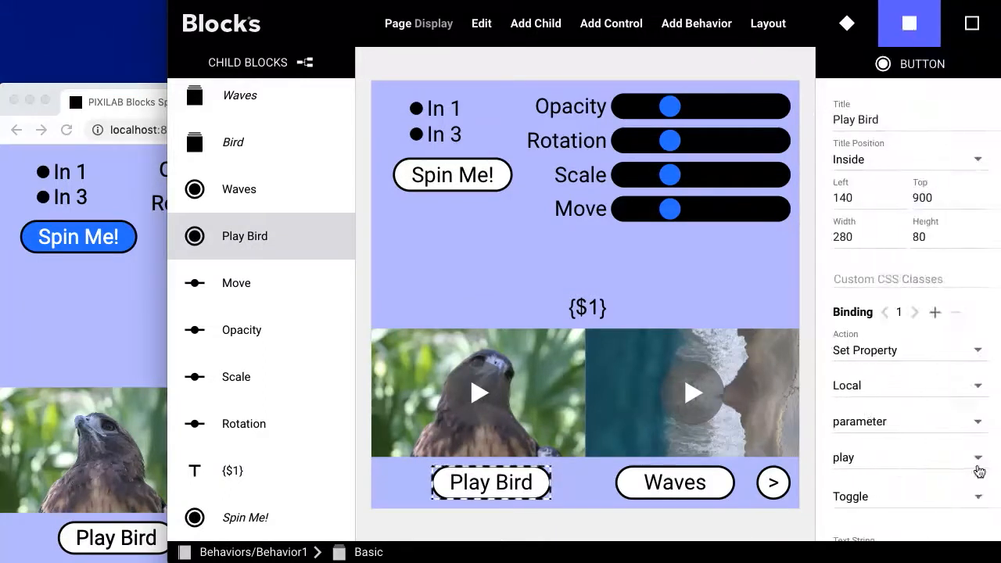
{"action": "scroll", "coordinate": [979, 470], "scroll_direction": "down", "scroll_amount": 3}
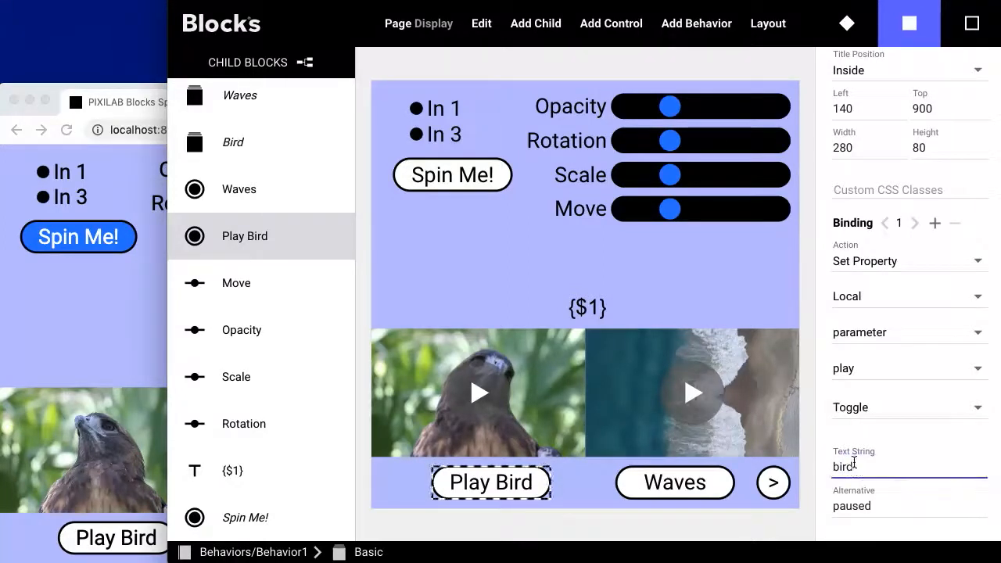
Examine the Waves button's binding and text string, and the parameter binding of the {$1} text block
{"action": "left_click", "coordinate": [716, 487]}
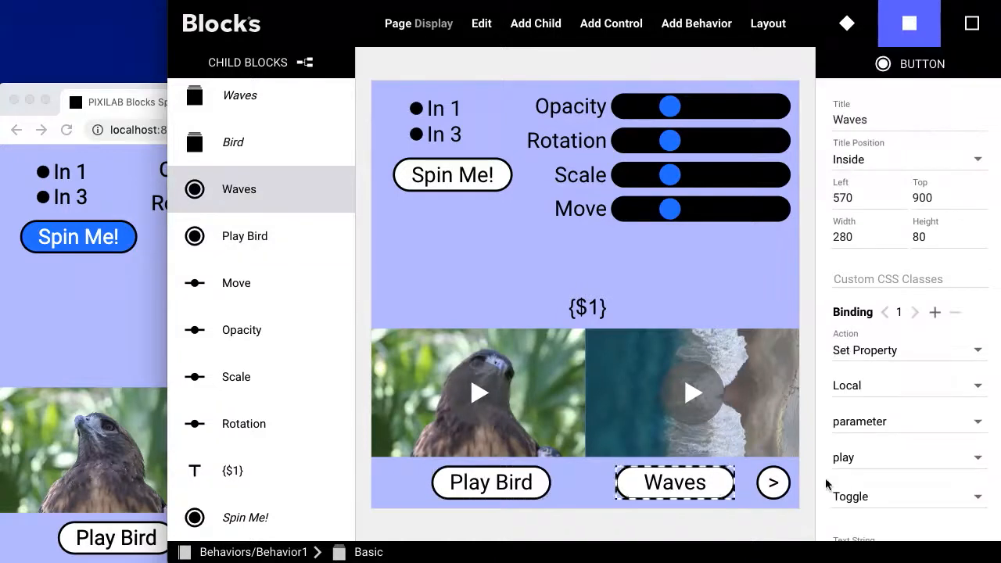
{"action": "scroll", "coordinate": [912, 465], "scroll_direction": "down", "scroll_amount": 2}
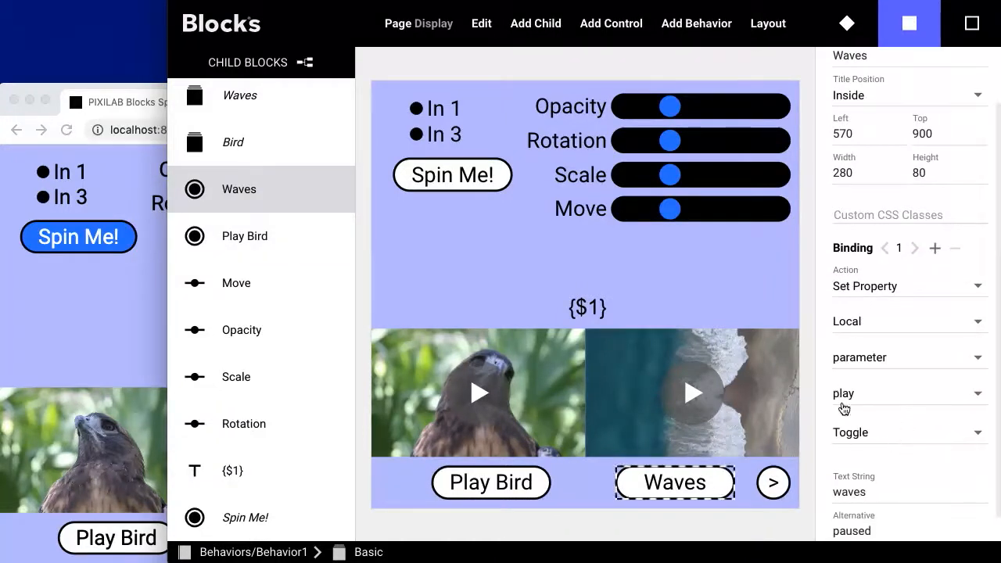
{"action": "scroll", "coordinate": [848, 399], "scroll_direction": "down", "scroll_amount": 1}
{"action": "left_click", "coordinate": [860, 467]}
{"action": "double_click", "coordinate": [860, 467]}
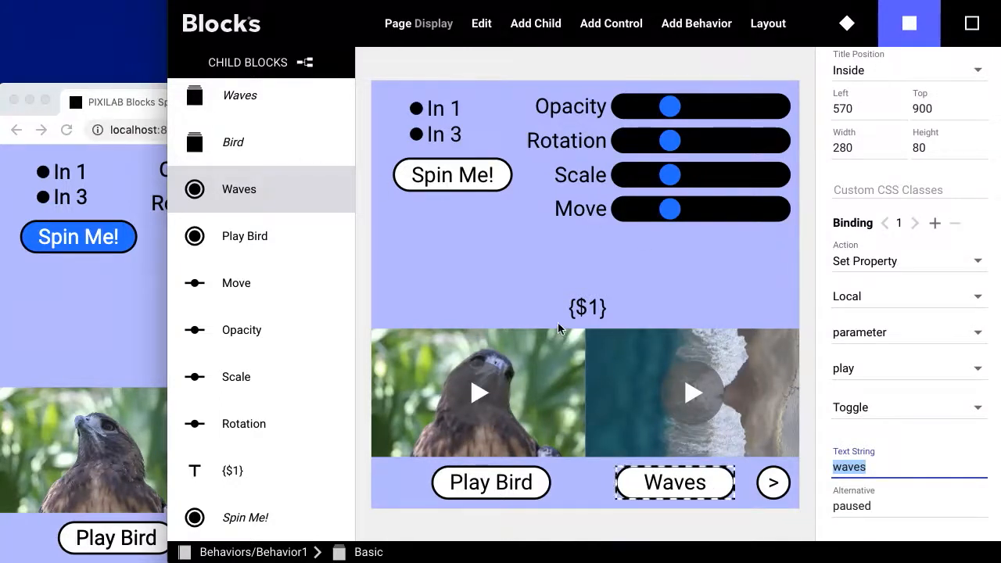
{"action": "left_click", "coordinate": [596, 312]}
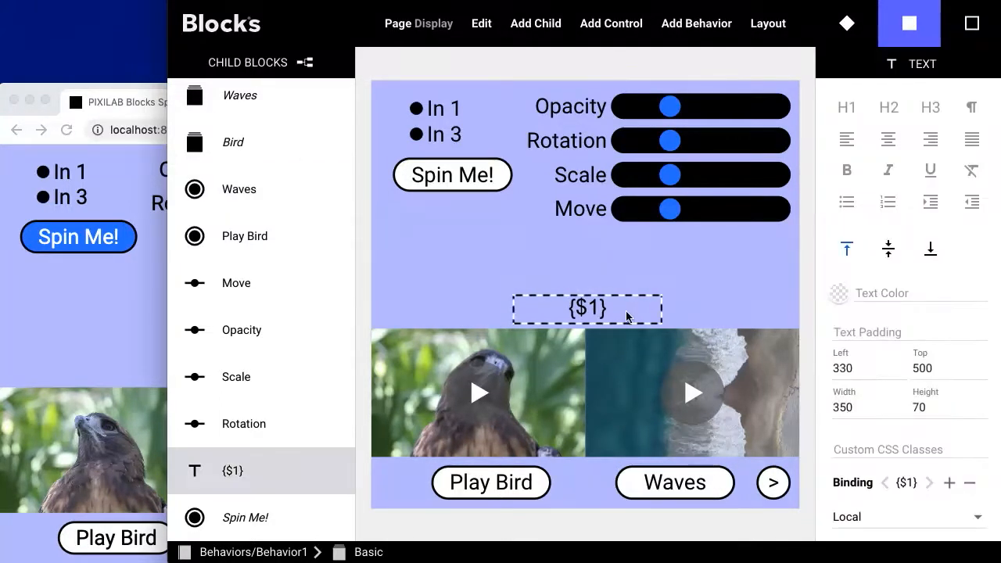
{"action": "scroll", "coordinate": [866, 438], "scroll_direction": "down", "scroll_amount": 2}
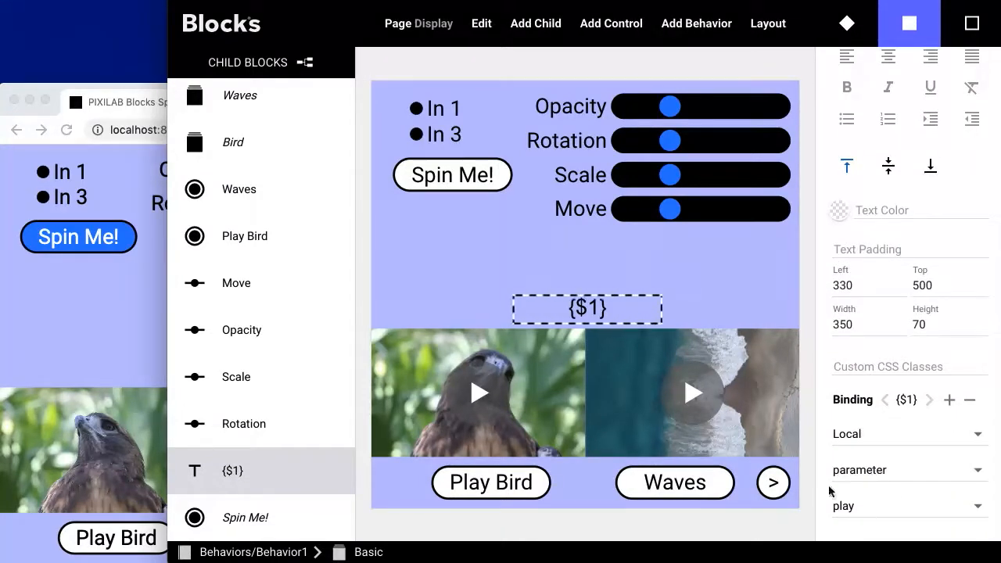
In the Spot browser window, alternate between bird and waves playback to check the text above the videos
{"action": "left_click", "coordinate": [152, 228]}
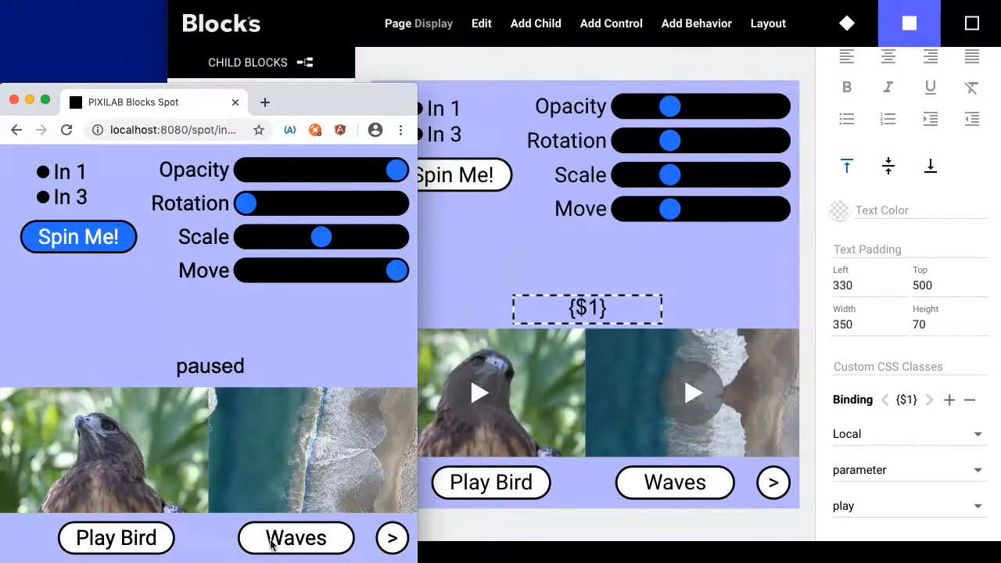
{"action": "left_click", "coordinate": [136, 538]}
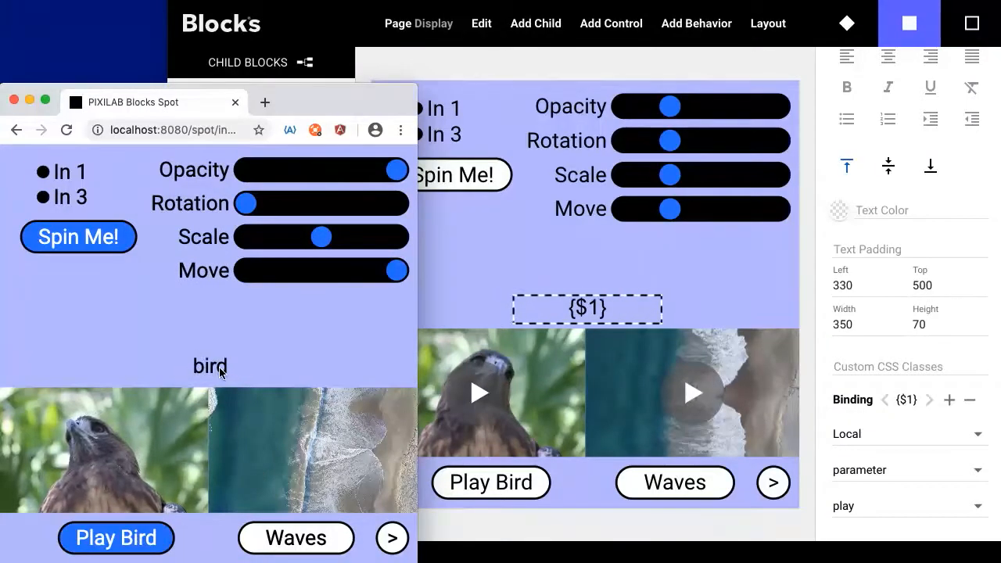
{"action": "left_click", "coordinate": [316, 540]}
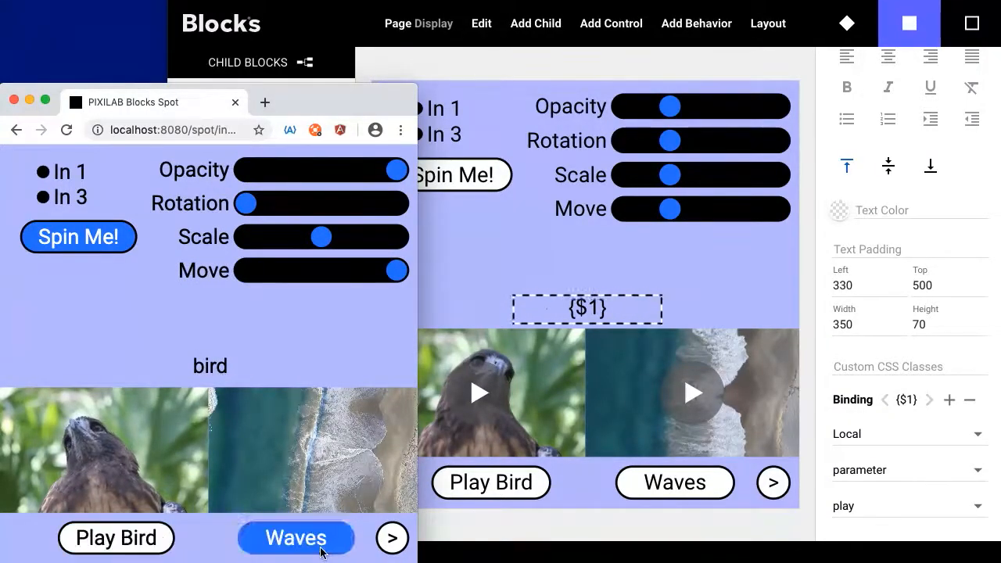
{"action": "left_click", "coordinate": [146, 538]}
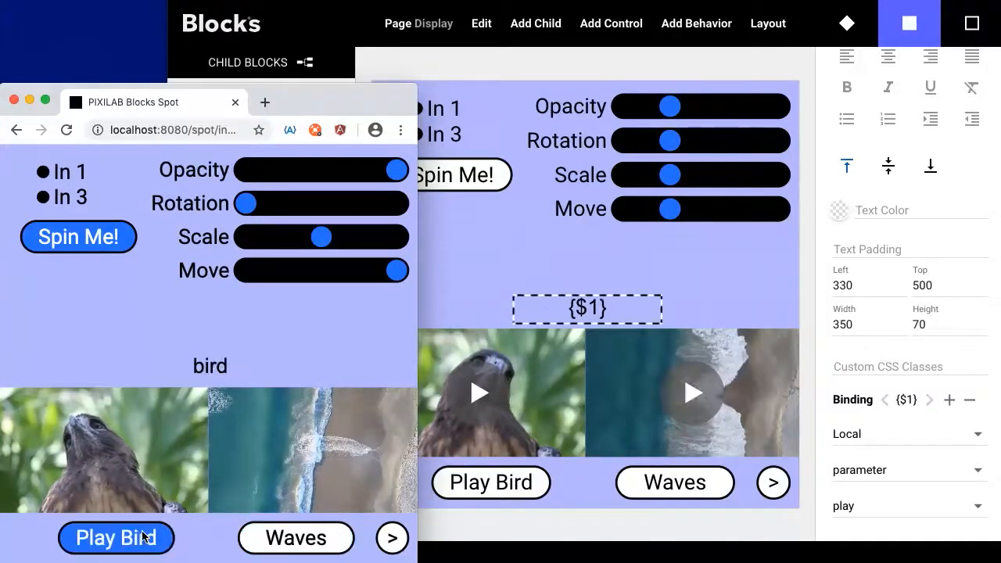
{"action": "left_click", "coordinate": [328, 542]}
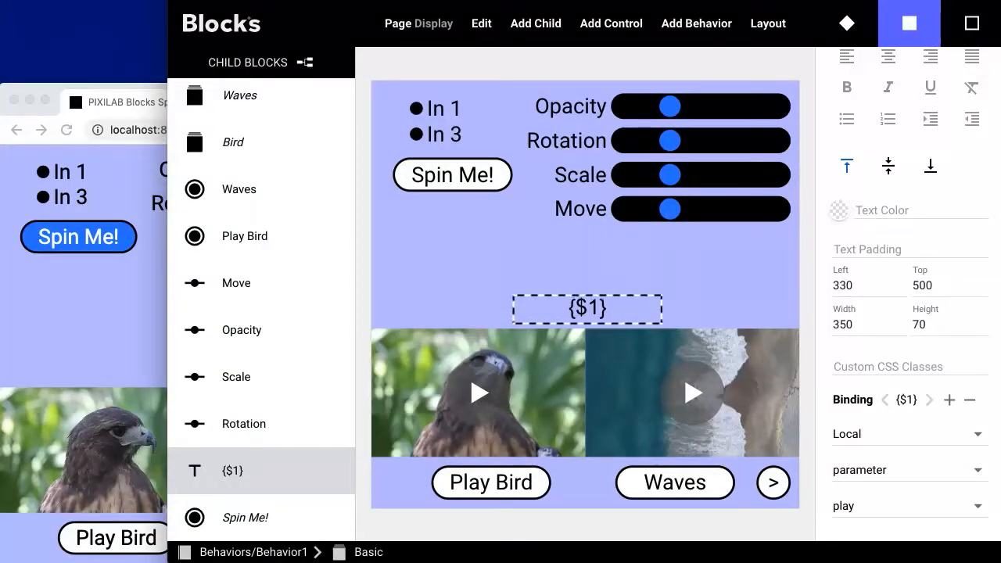
In the Blocks editor, inspect the Bird and Waves video compositions and show the Bird composition's Play behavior
{"action": "left_click", "coordinate": [514, 366]}
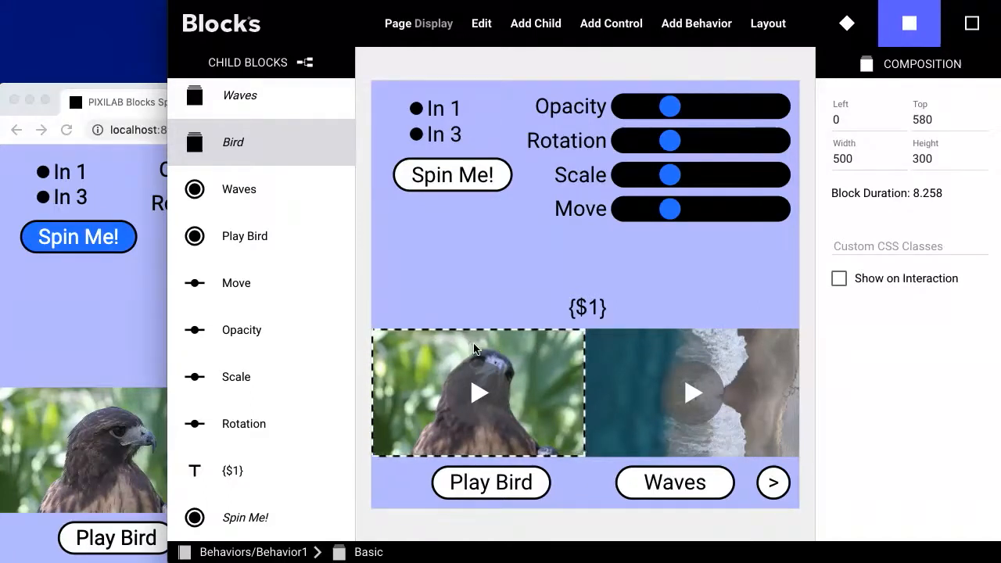
{"action": "left_click", "coordinate": [641, 357]}
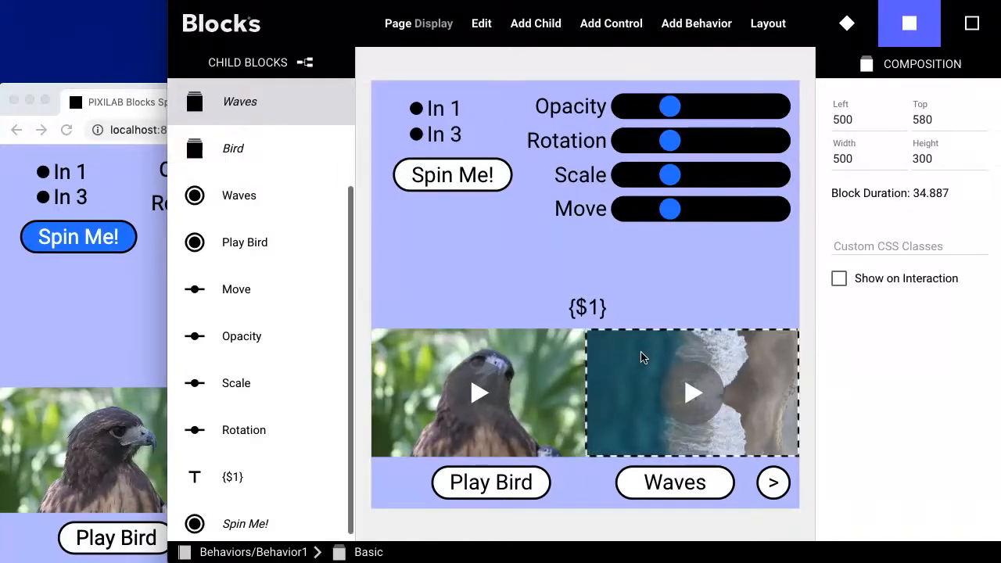
{"action": "left_click", "coordinate": [558, 355]}
{"action": "left_click", "coordinate": [860, 26]}
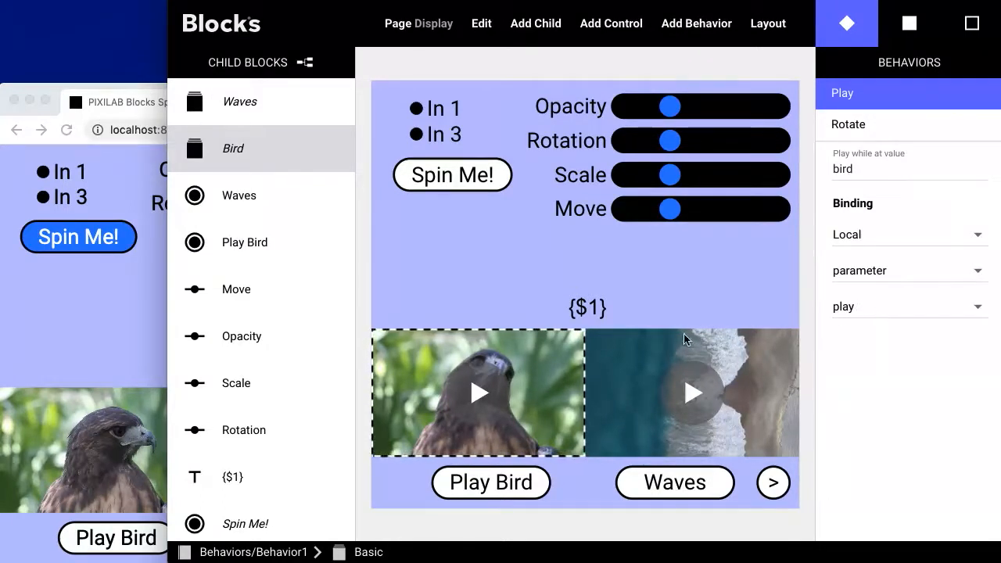
Play the bird video in the Spot browser window and compare its text with the Bird composition's Play behavior value
{"action": "left_click", "coordinate": [164, 94]}
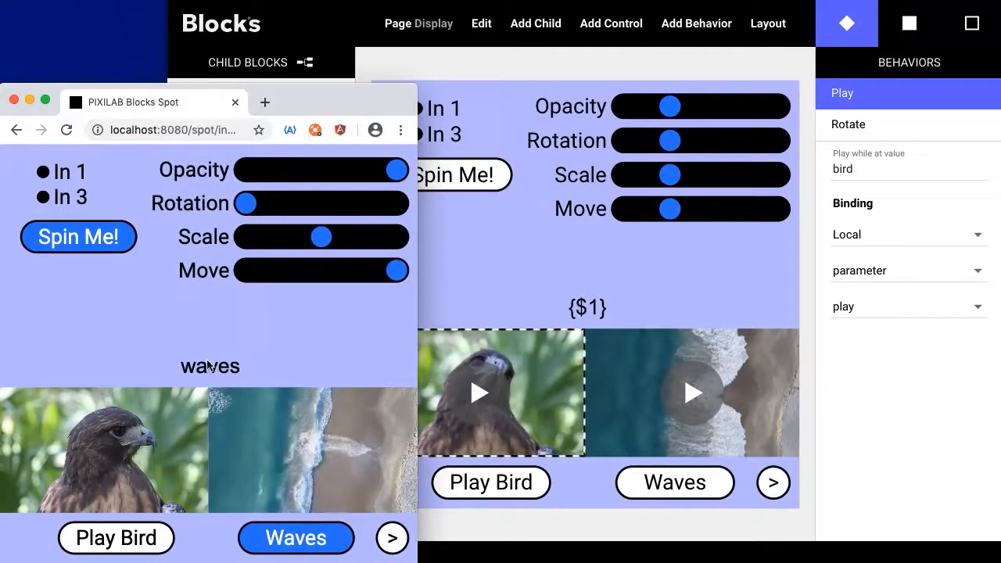
{"action": "left_click", "coordinate": [124, 533]}
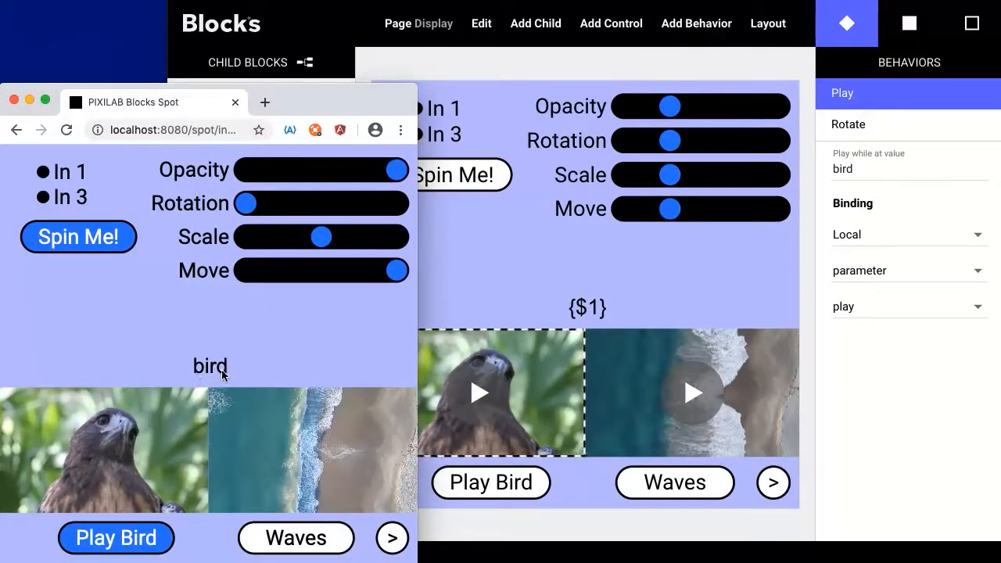
{"action": "left_click", "coordinate": [841, 171]}
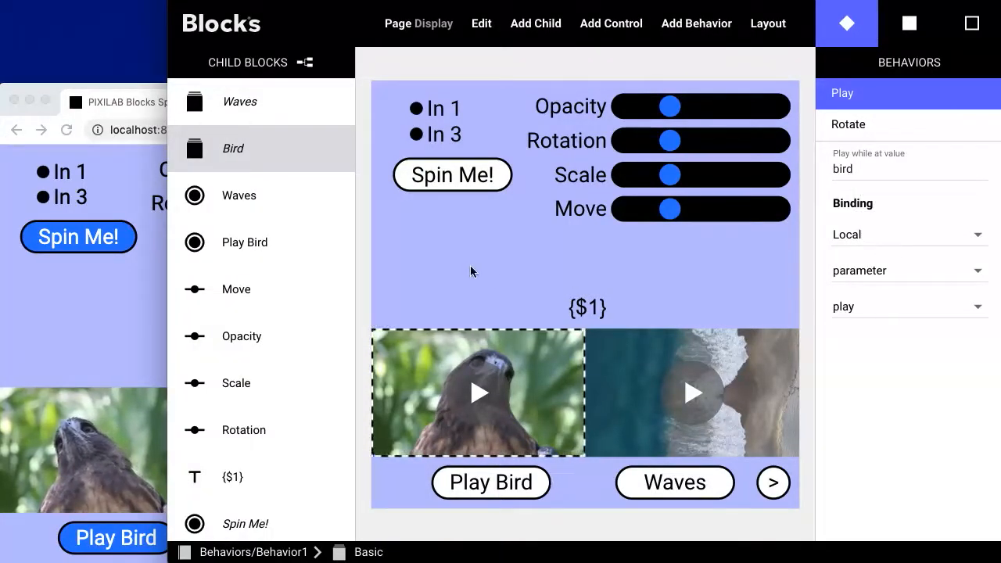
{"action": "left_click", "coordinate": [149, 102]}
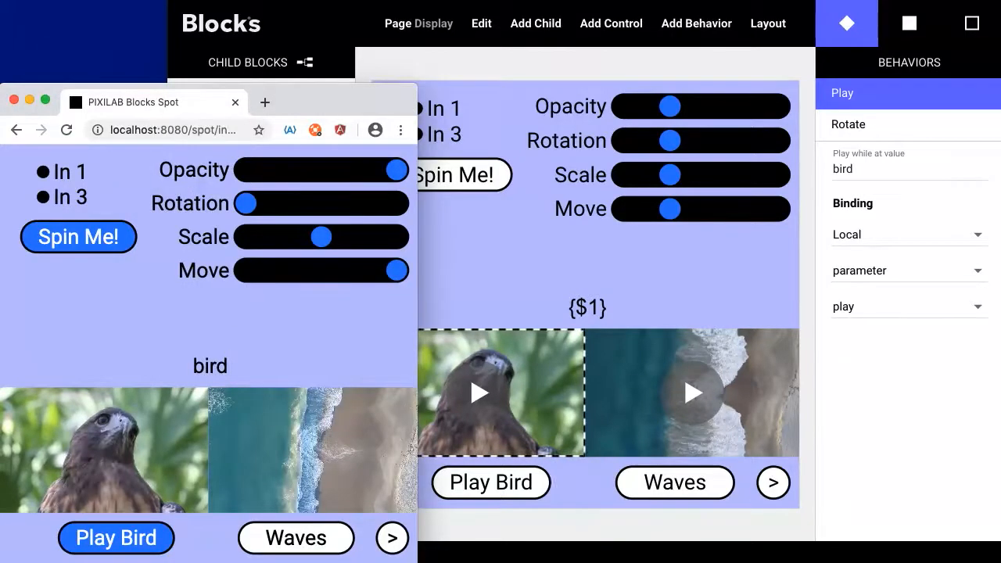
Examine the Bird composition's Play while at value and the parameter list behind its play binding, leaving the parameters as they are
{"action": "left_click", "coordinate": [947, 196]}
{"action": "double_click", "coordinate": [849, 167]}
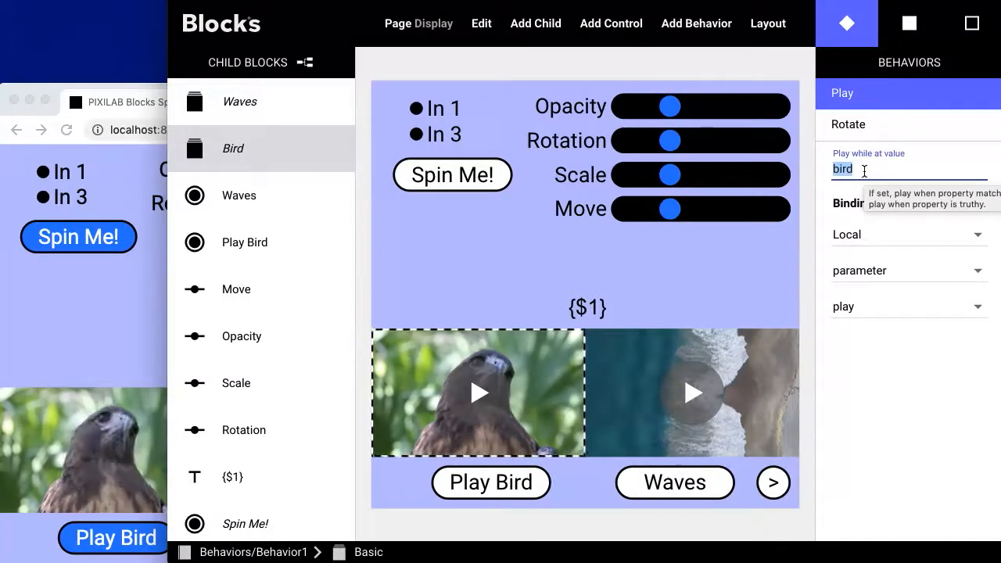
{"action": "left_click", "coordinate": [939, 307]}
{"action": "left_click", "coordinate": [956, 398]}
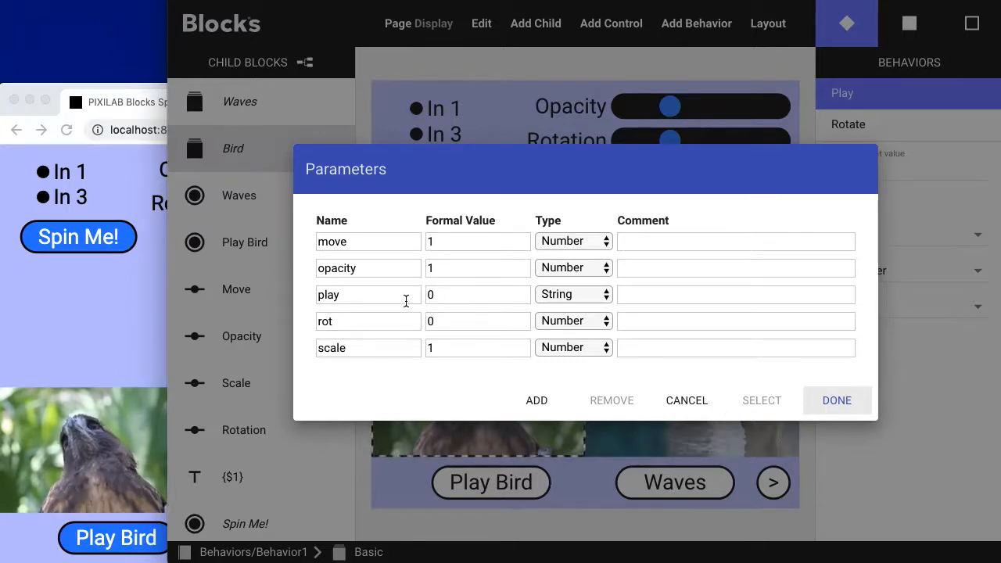
{"action": "left_click", "coordinate": [686, 403]}
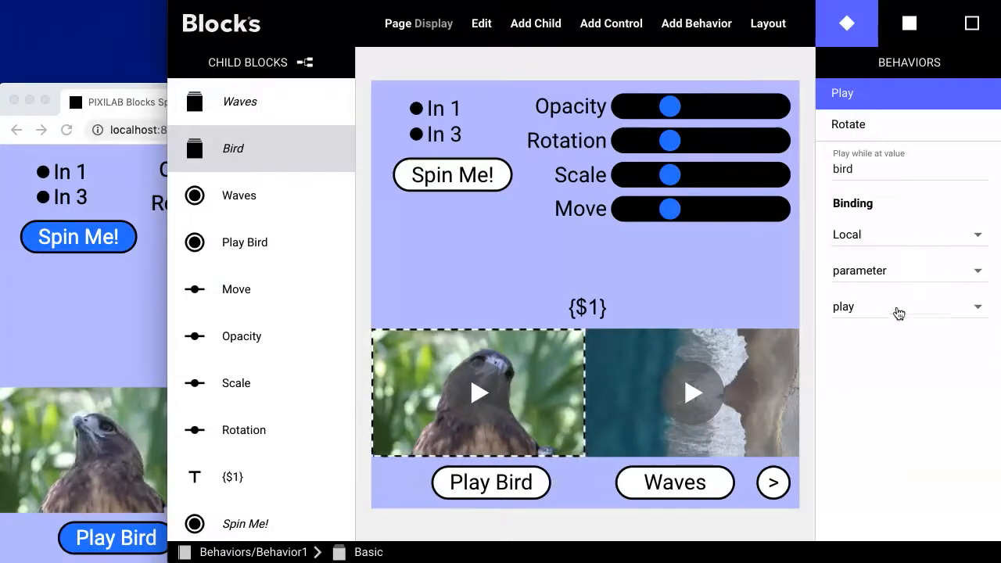
Compare the Play while at value of the Bird composition with that of the Waves composition
{"action": "left_click_drag", "start_coordinate": [831, 169], "coordinate": [888, 169]}
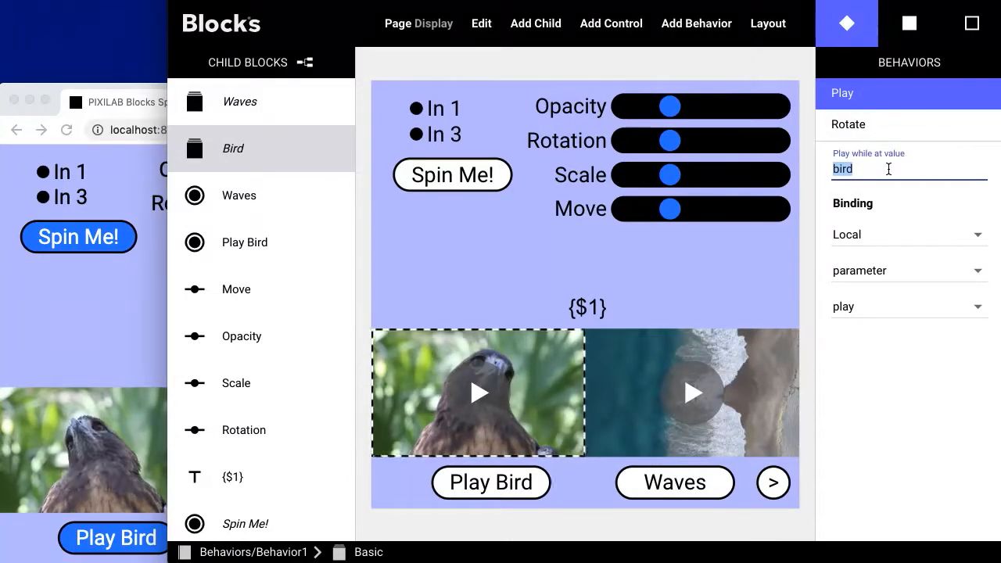
{"action": "left_click", "coordinate": [755, 355]}
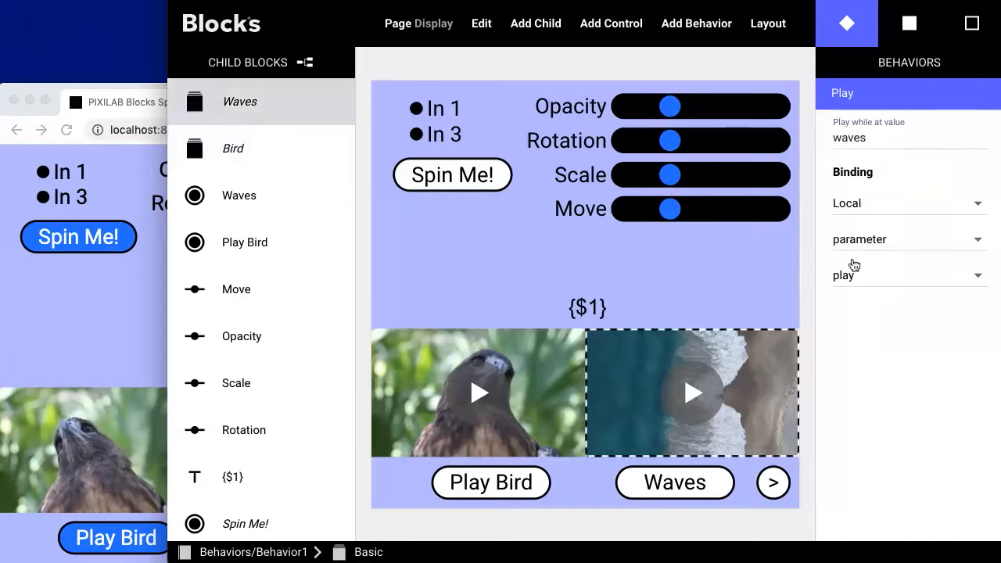
{"action": "double_click", "coordinate": [855, 139]}
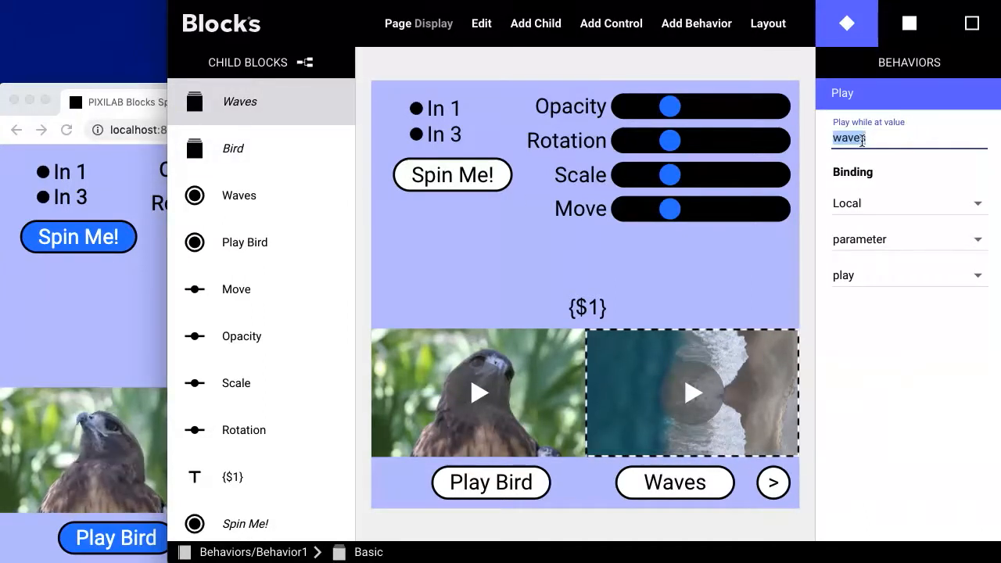
In the Spot browser window, play waves, bird and waves again, and pause the waves video
{"action": "left_click", "coordinate": [151, 102]}
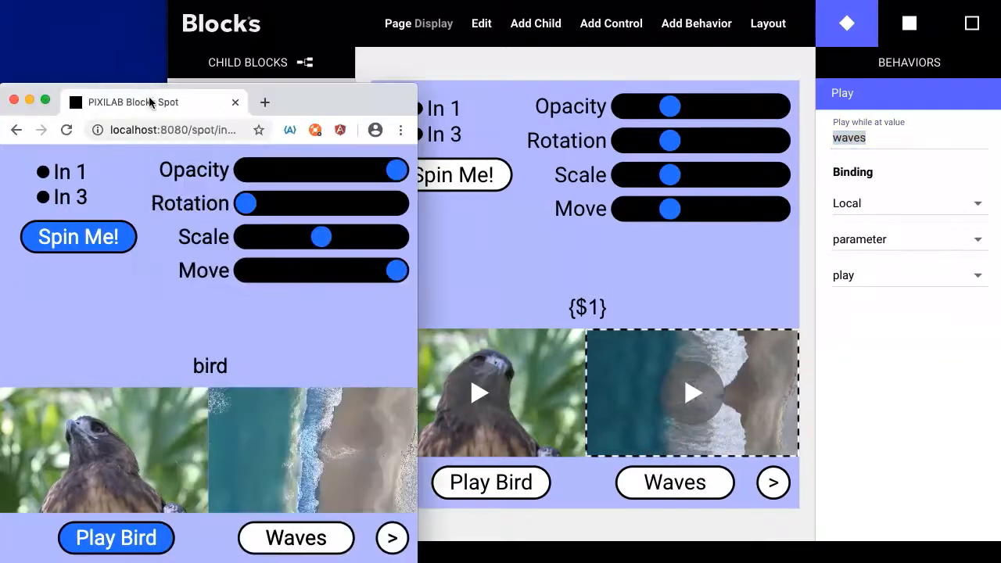
{"action": "left_click", "coordinate": [304, 536]}
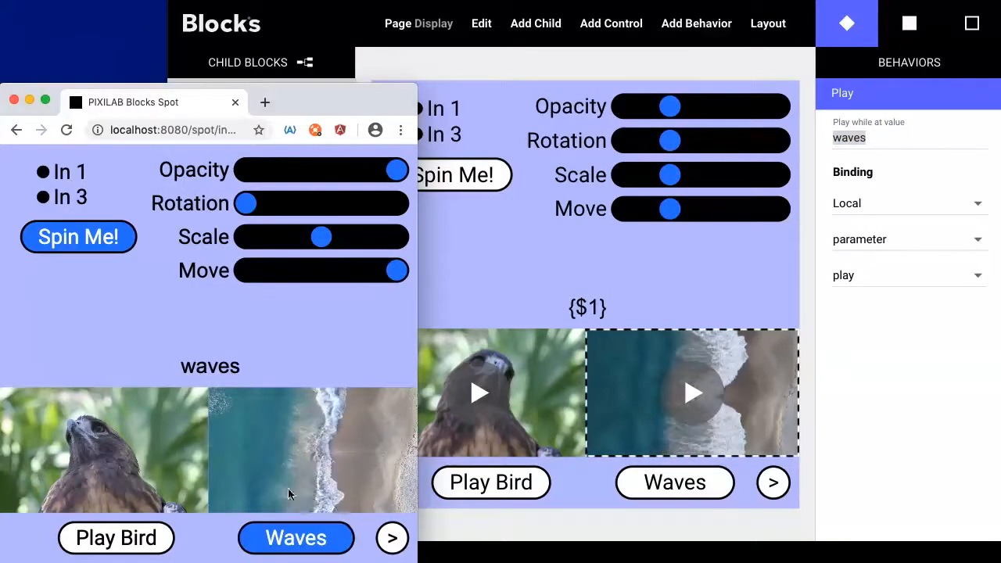
{"action": "left_click", "coordinate": [141, 538]}
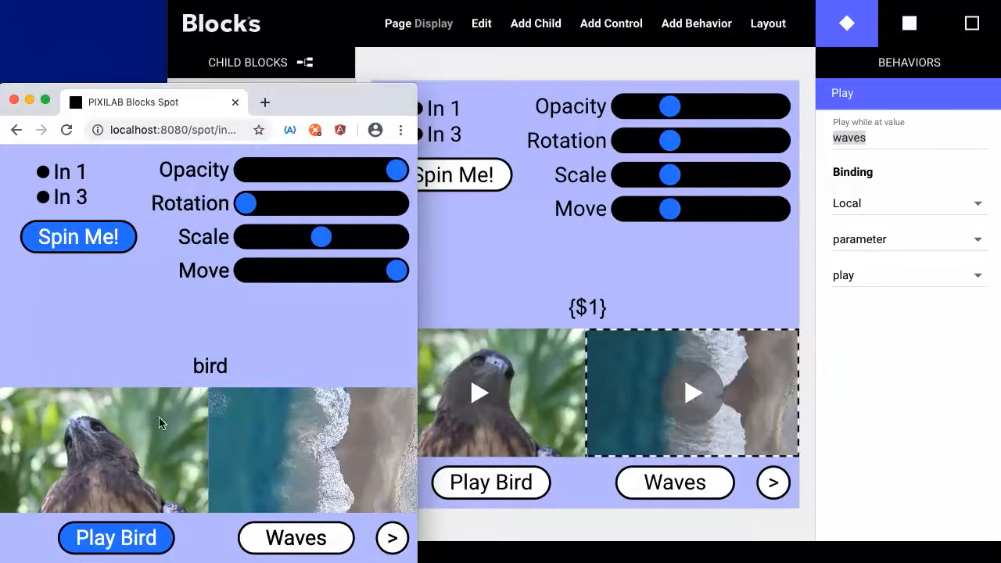
{"action": "left_click", "coordinate": [334, 544]}
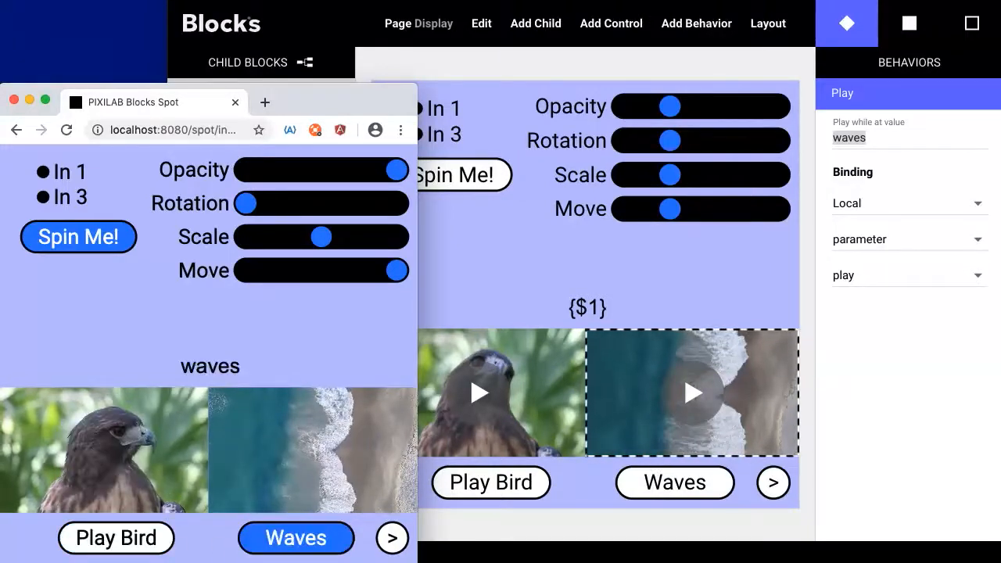
{"action": "left_click", "coordinate": [303, 542]}
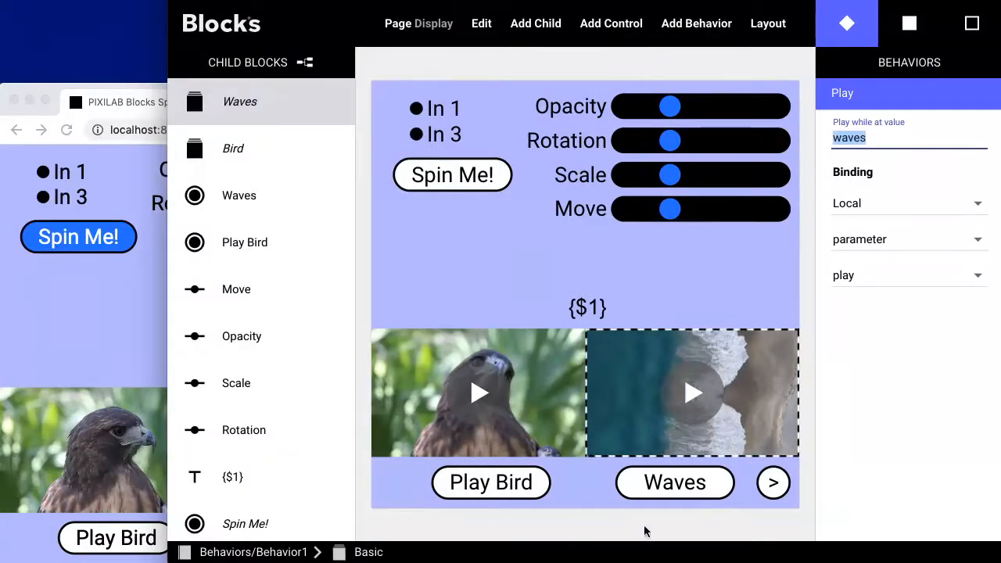
Check the Waves button's Toggle, Text String and Alternative settings in the Blocks editor, and return to the Spot browser window
{"action": "left_click", "coordinate": [693, 480]}
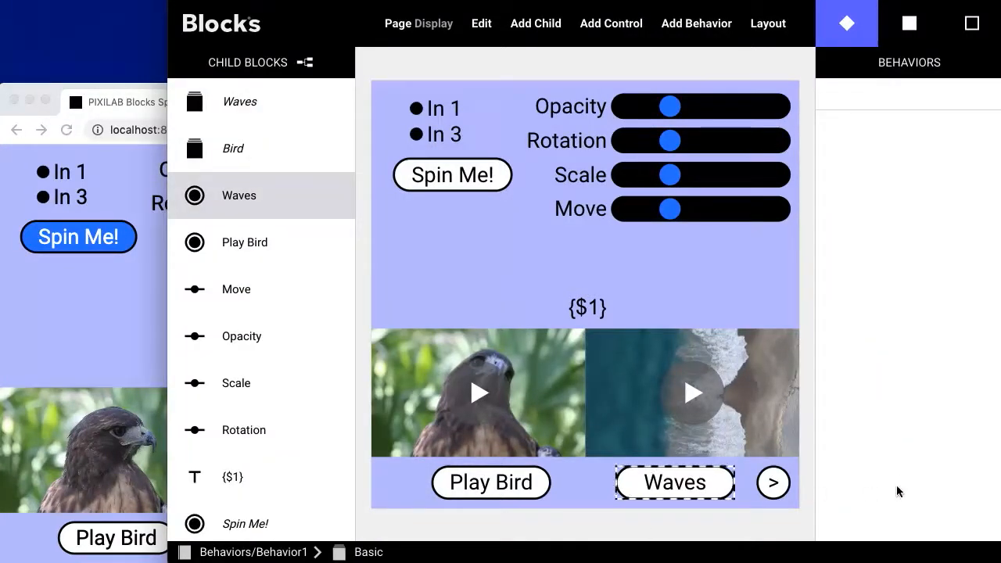
{"action": "left_click", "coordinate": [911, 20]}
{"action": "scroll", "coordinate": [923, 451], "scroll_direction": "down", "scroll_amount": 2}
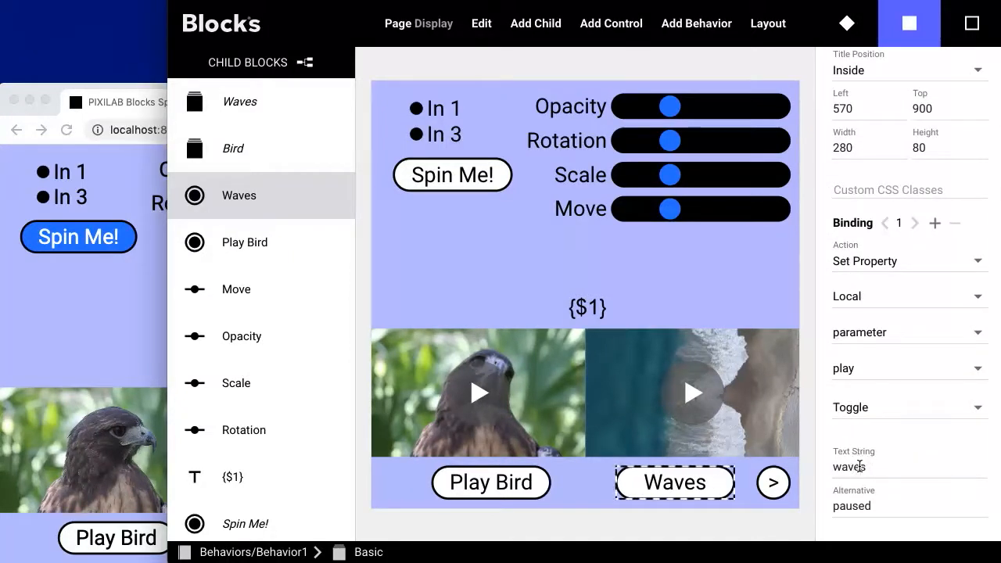
{"action": "left_click", "coordinate": [147, 118]}
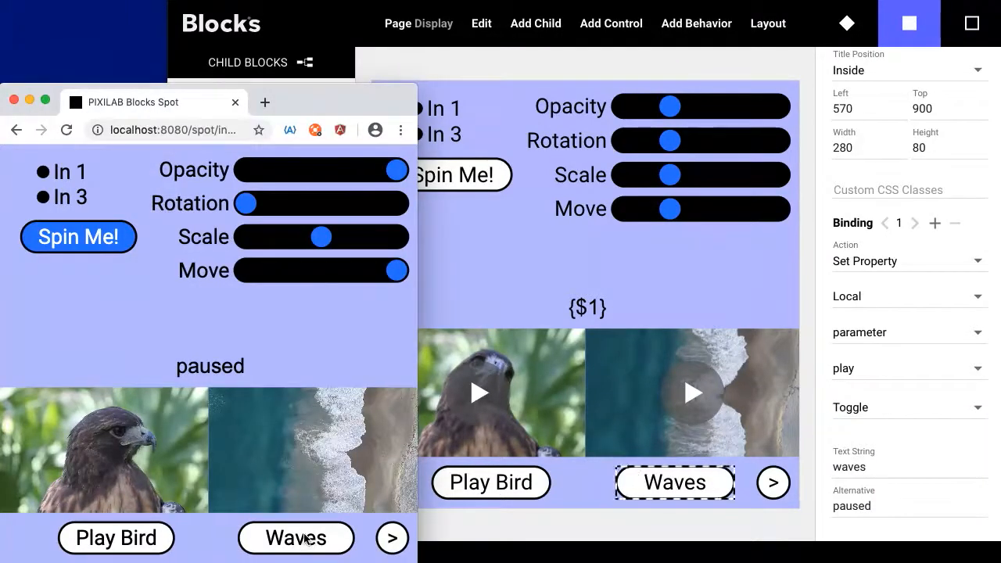